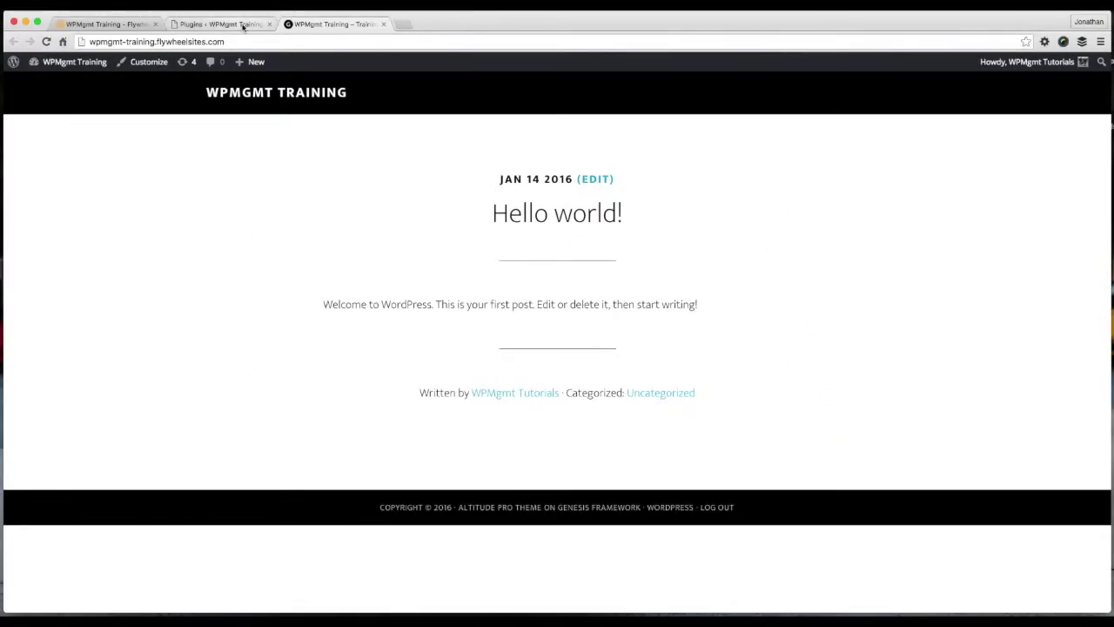
Switch to the second browser tab, which shows the WordPress Plugins admin page
{"action": "left_click", "coordinate": [243, 25]}
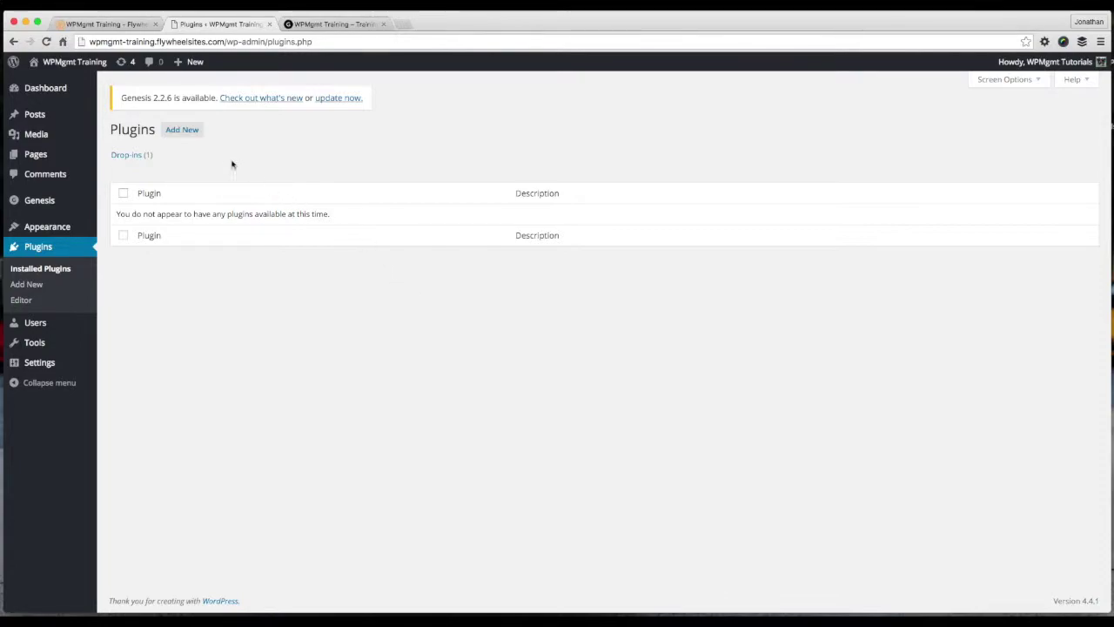
Search the Add Plugins directory for 'WordFence'
{"action": "left_click", "coordinate": [182, 130]}
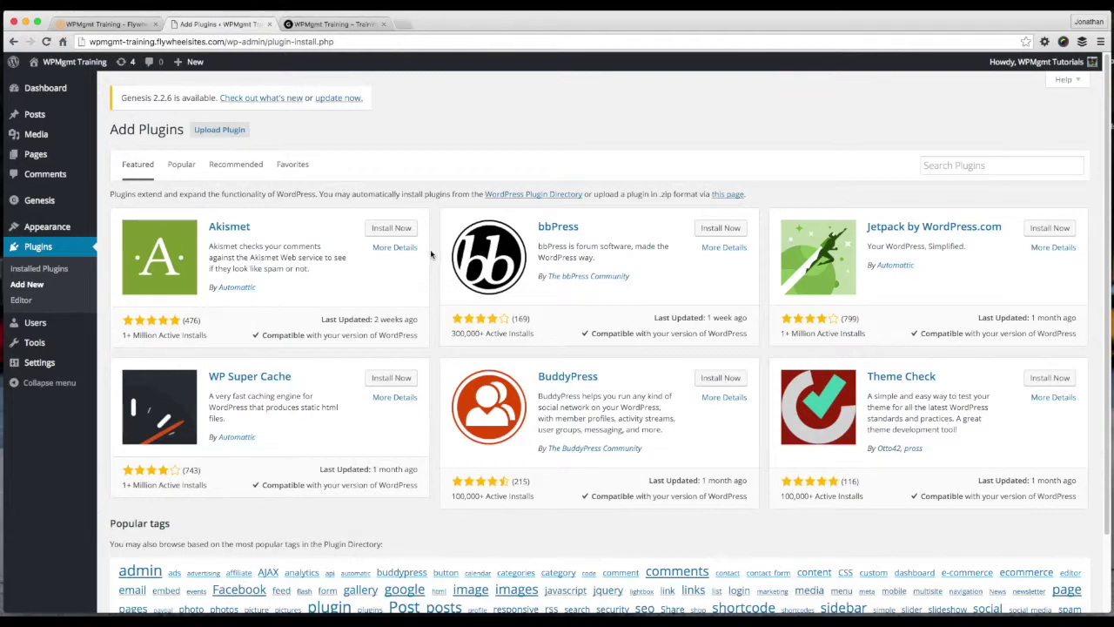
{"action": "left_click", "coordinate": [998, 168]}
{"action": "type", "text": "Word"}
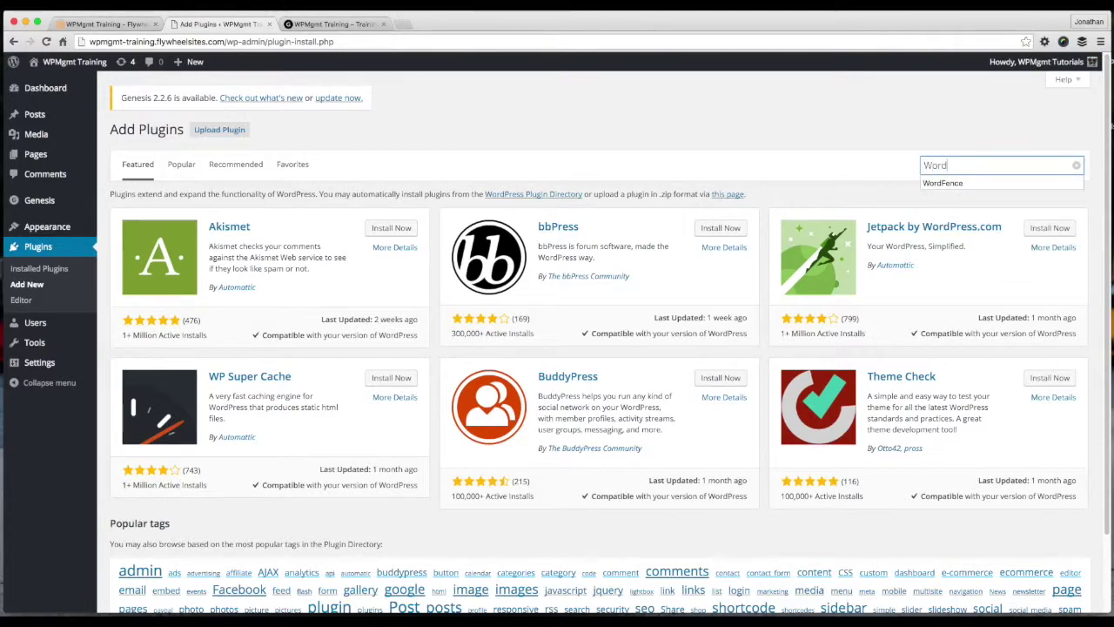
{"action": "type", "text": "Fence"}
{"action": "key", "text": "Return"}
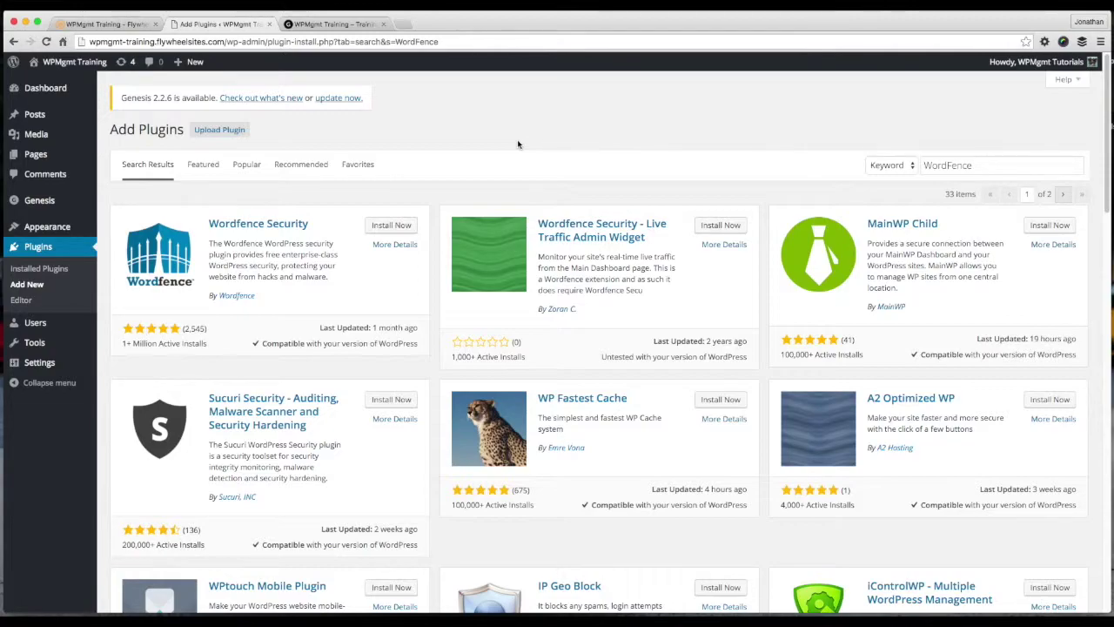
Install and activate Wordfence Security, dismissing its welcome message
{"action": "left_click", "coordinate": [388, 227]}
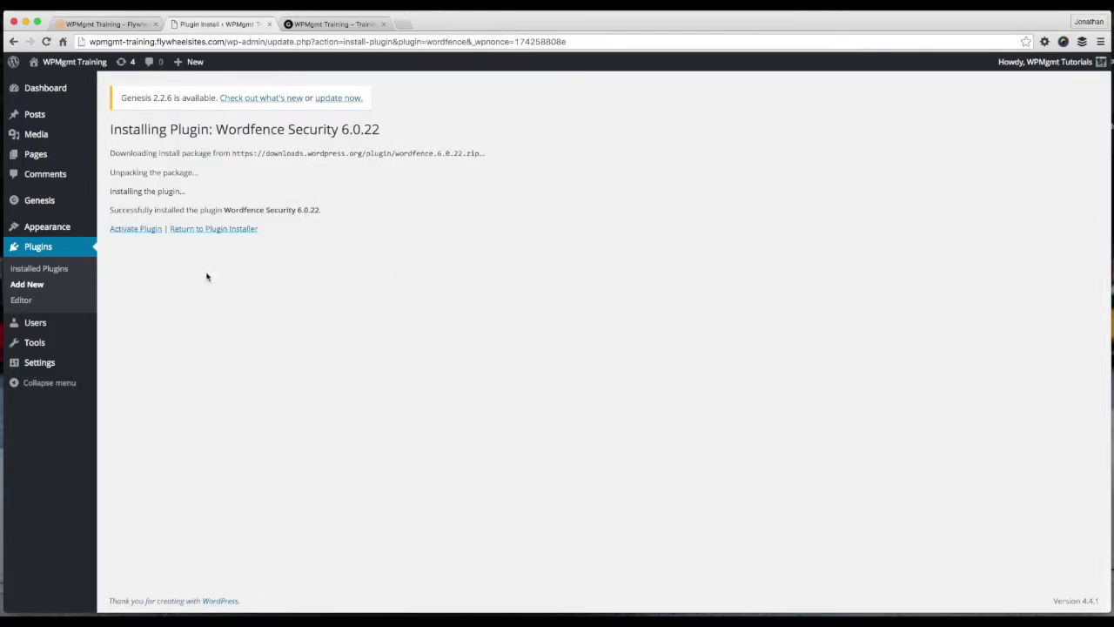
{"action": "left_click", "coordinate": [136, 228]}
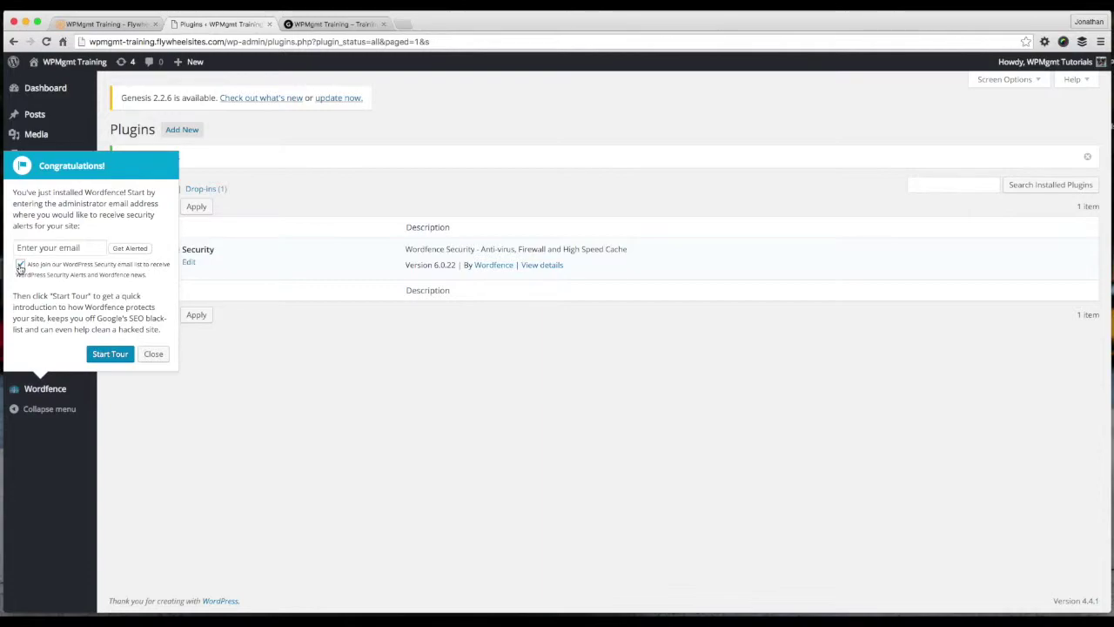
{"action": "left_click", "coordinate": [153, 354]}
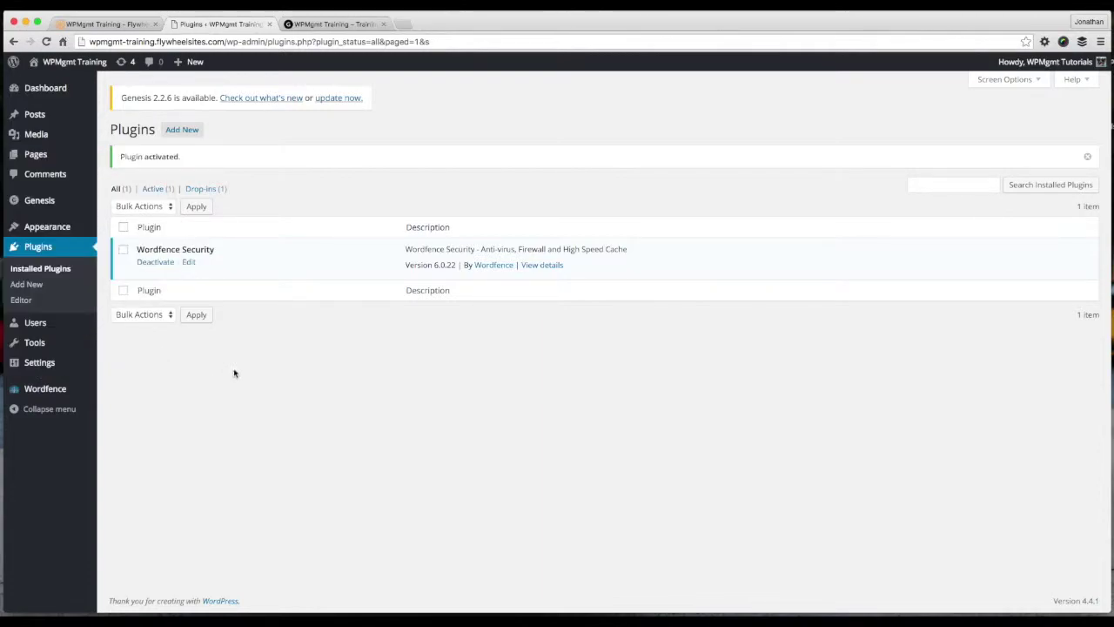
{"action": "left_click", "coordinate": [195, 130]}
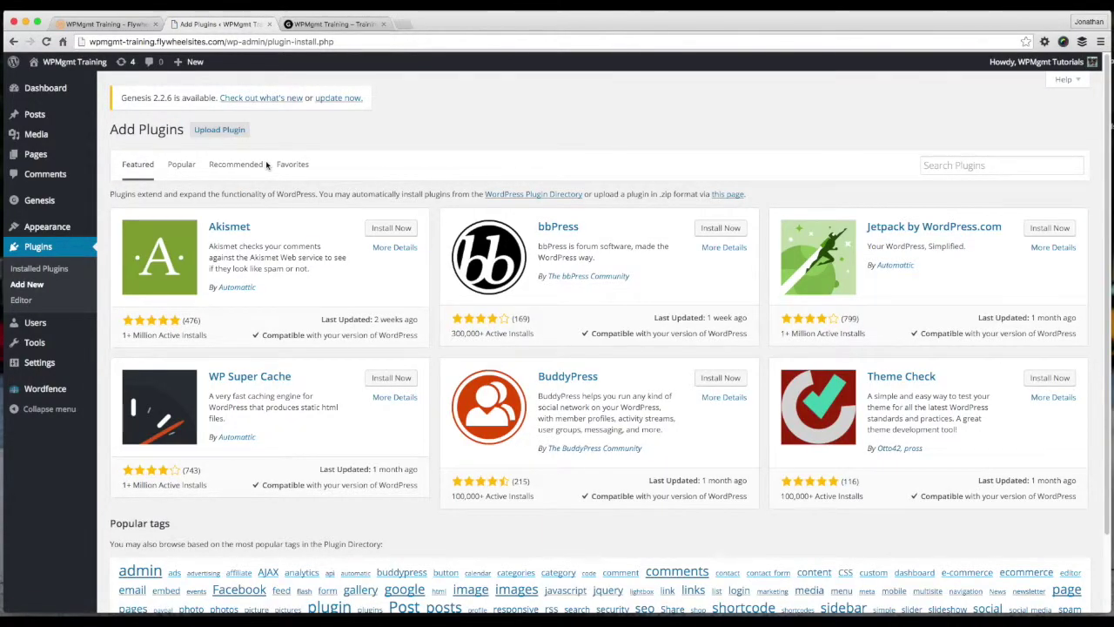
Search the plugin directory for 'updraftplus' using the search suggestion
{"action": "left_click", "coordinate": [928, 164]}
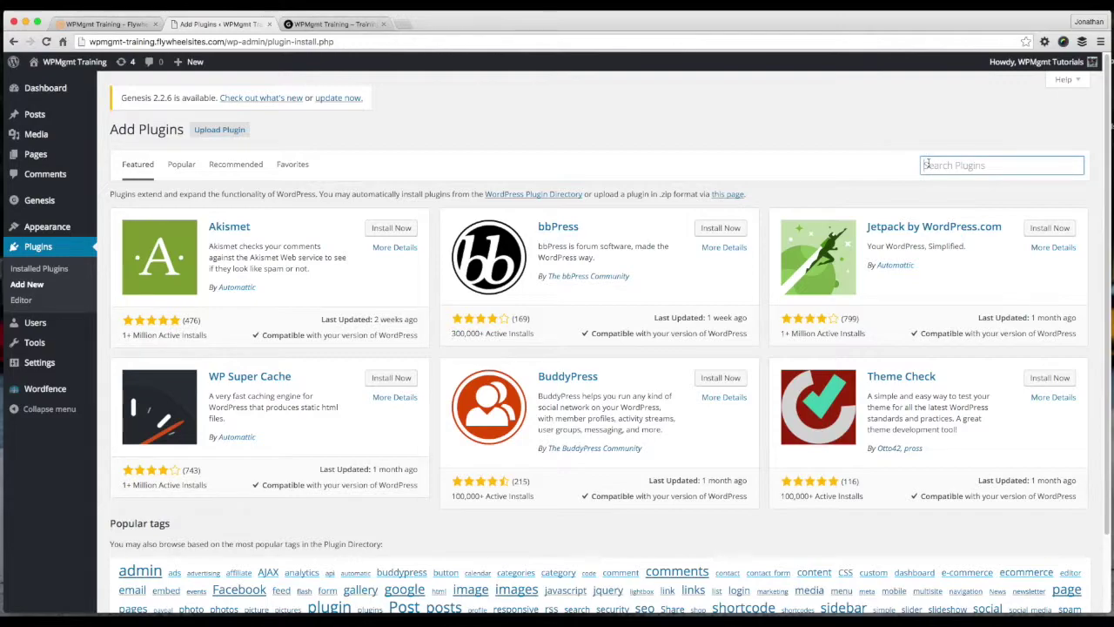
{"action": "type", "text": "Upd"}
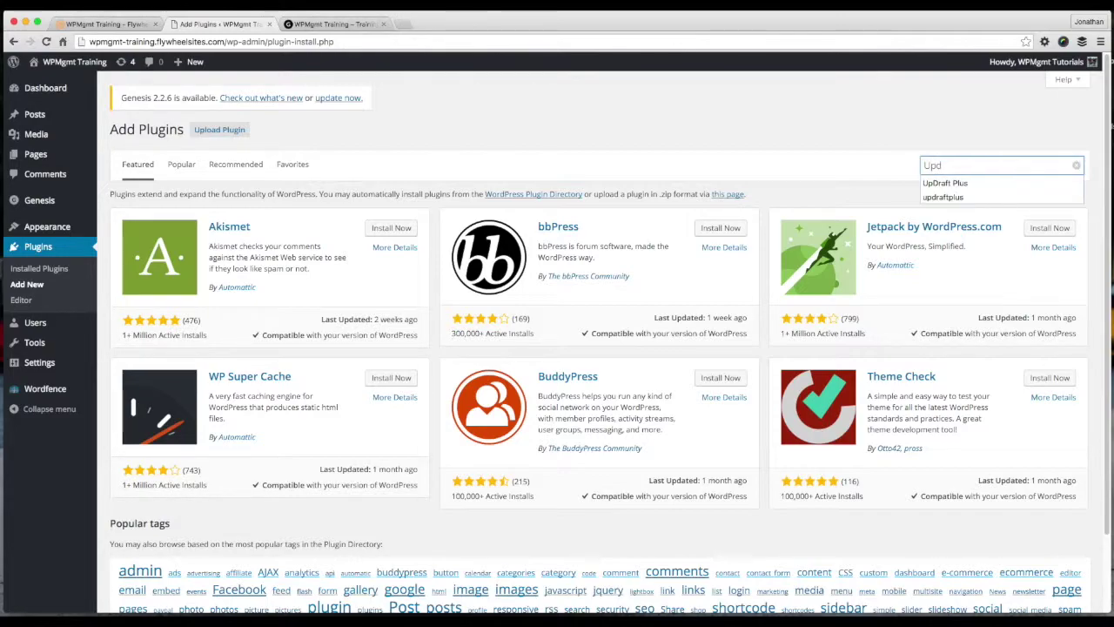
{"action": "key", "text": "Down"}
{"action": "key", "text": "Down"}
{"action": "key", "text": "Return"}
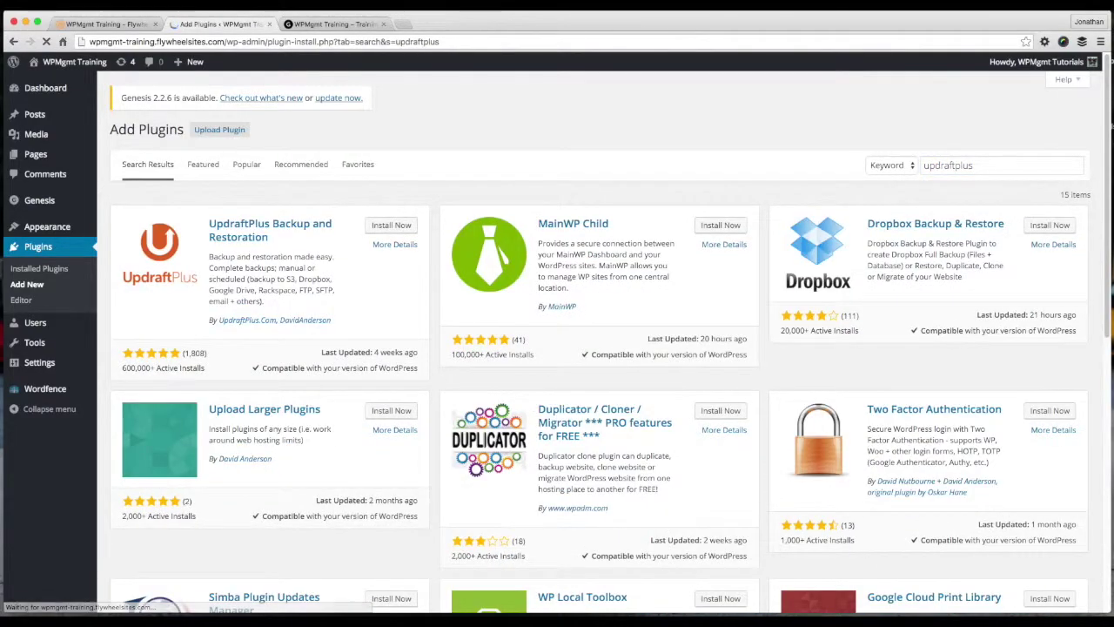
Install and activate UpdraftPlus Backup and Restoration, then return to Add Plugins
{"action": "left_click", "coordinate": [401, 229]}
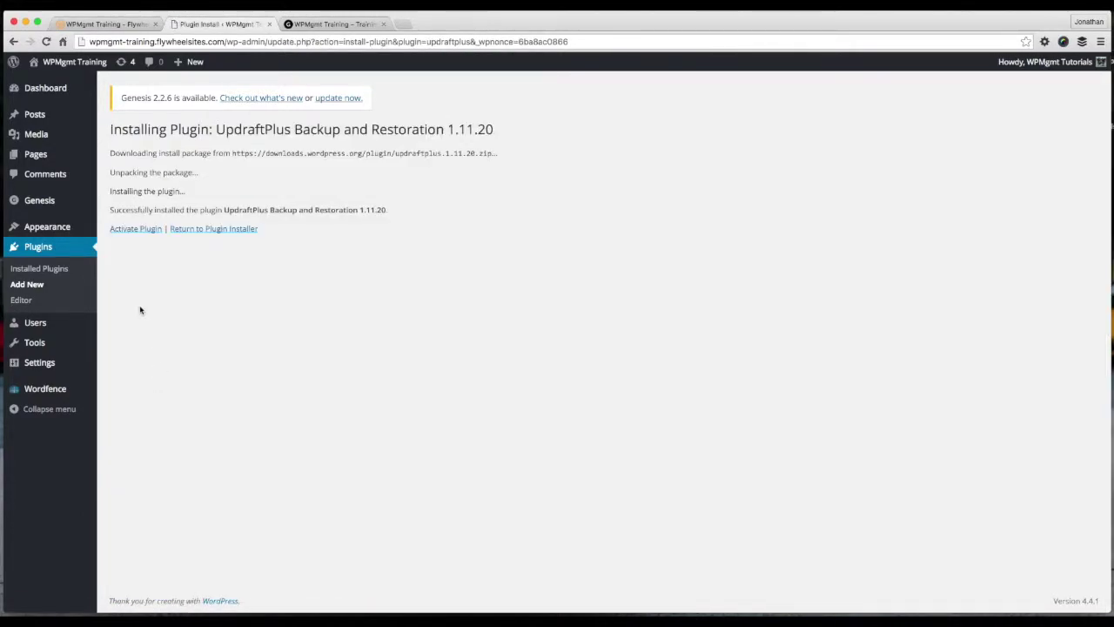
{"action": "left_click", "coordinate": [132, 230]}
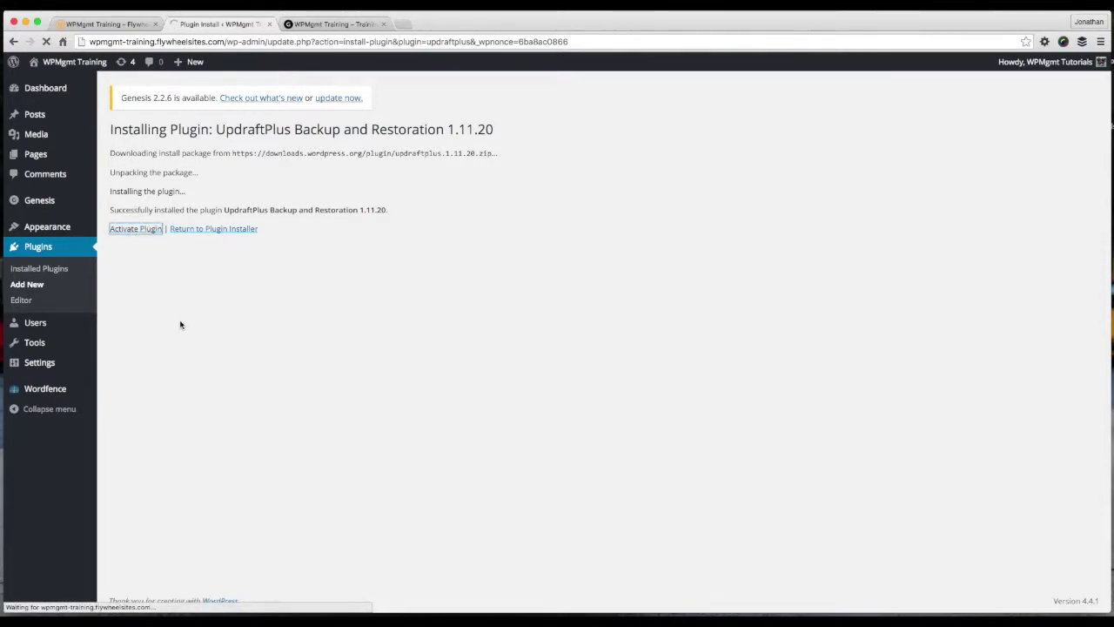
{"action": "left_click", "coordinate": [182, 129]}
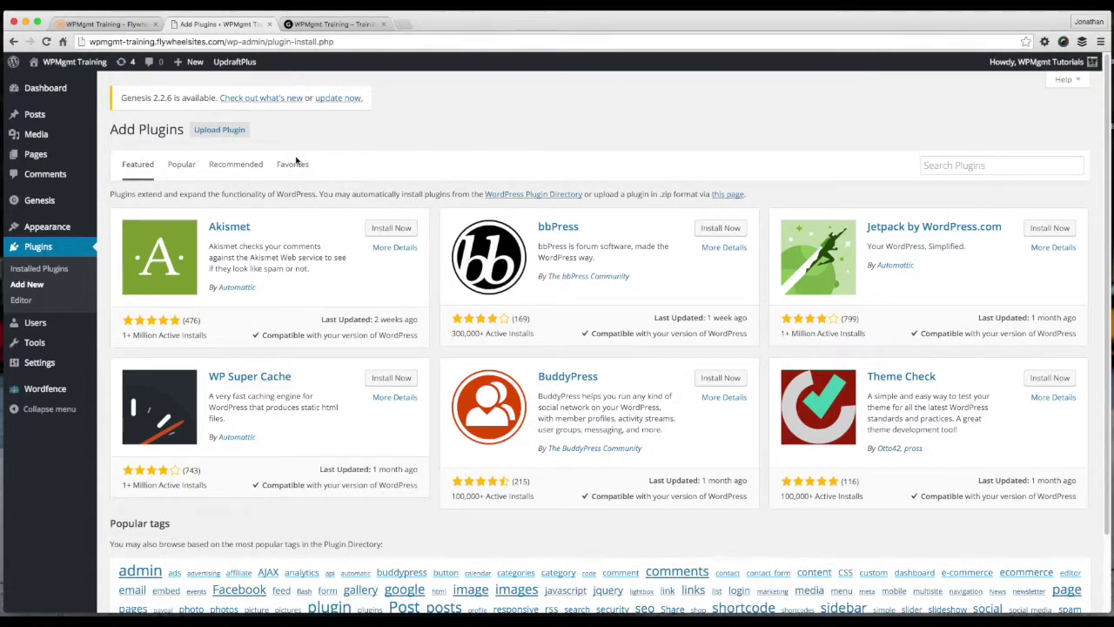
{"action": "left_click", "coordinate": [1025, 168]}
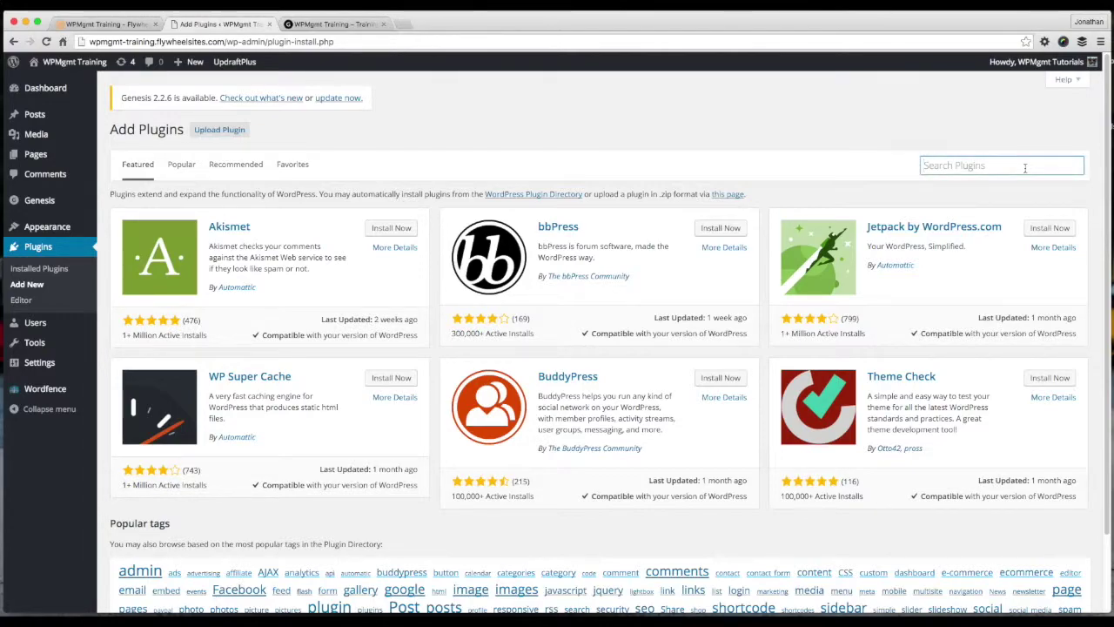
Search the plugin directory for 'Yoast SEO' using the search suggestion
{"action": "type", "text": "Yoast"}
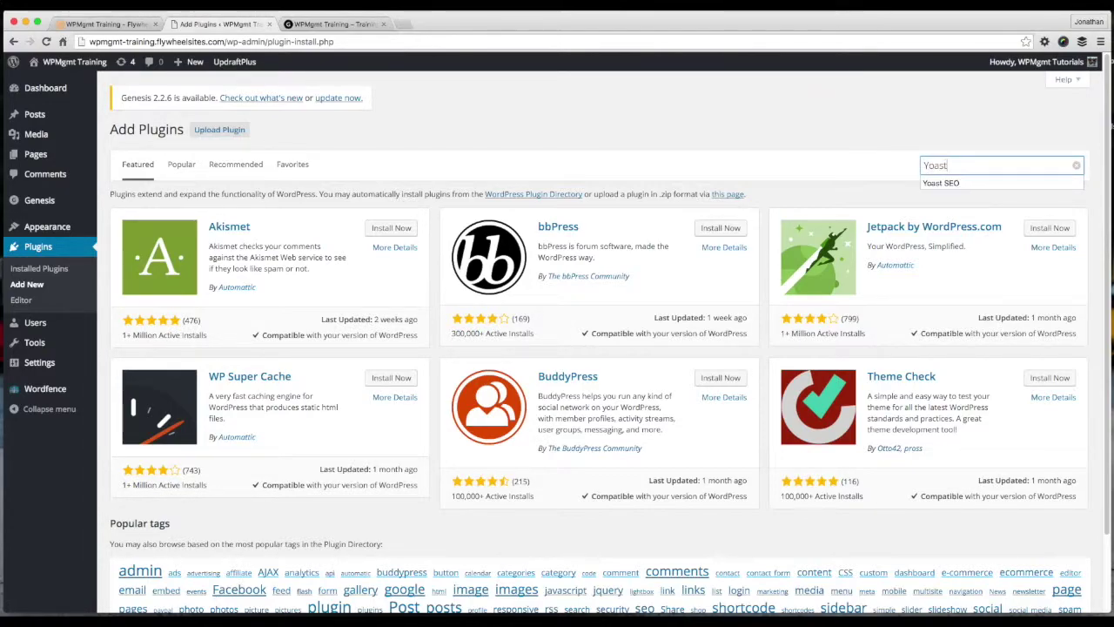
{"action": "key", "text": "Down"}
{"action": "key", "text": "Return"}
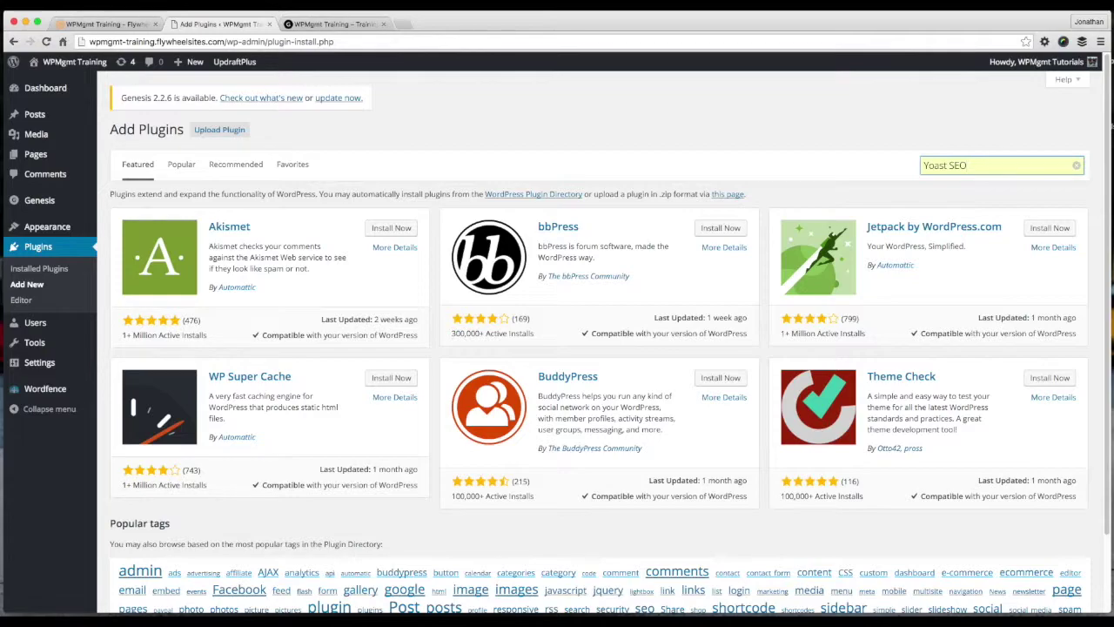
{"action": "key", "text": "Return"}
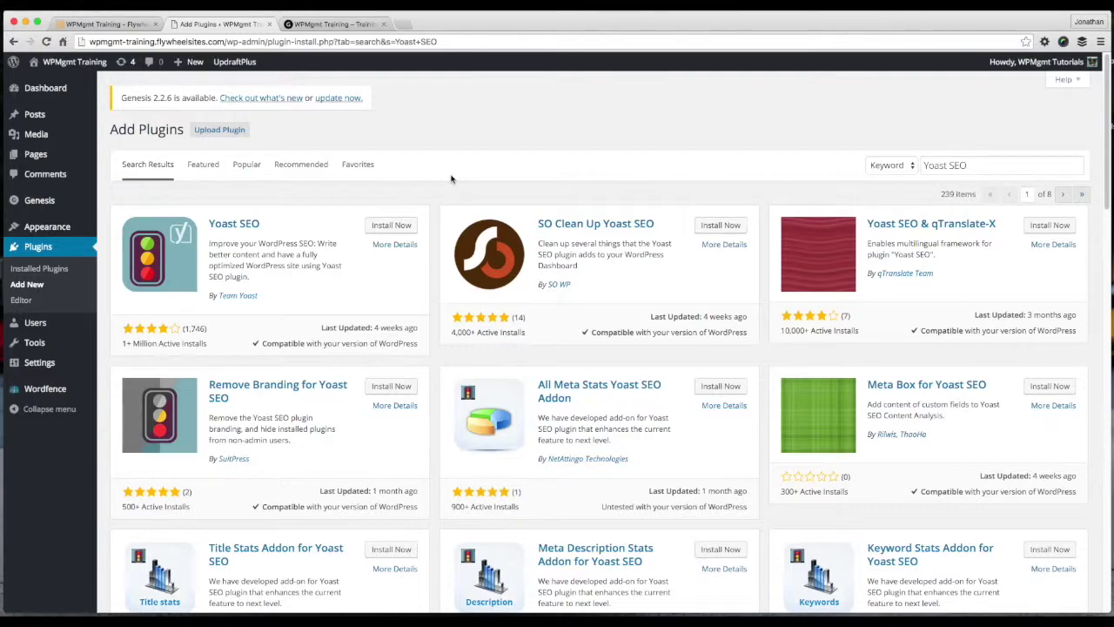
Install and activate Yoast SEO, dismissing its welcome tour, then return to Add Plugins
{"action": "left_click", "coordinate": [408, 226]}
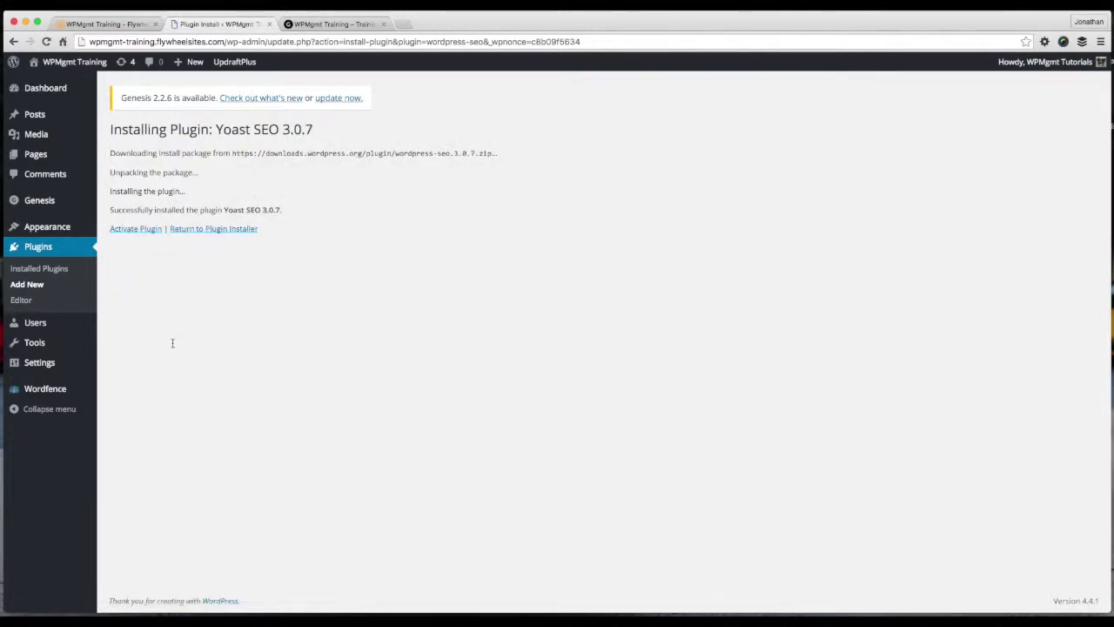
{"action": "left_click", "coordinate": [134, 230]}
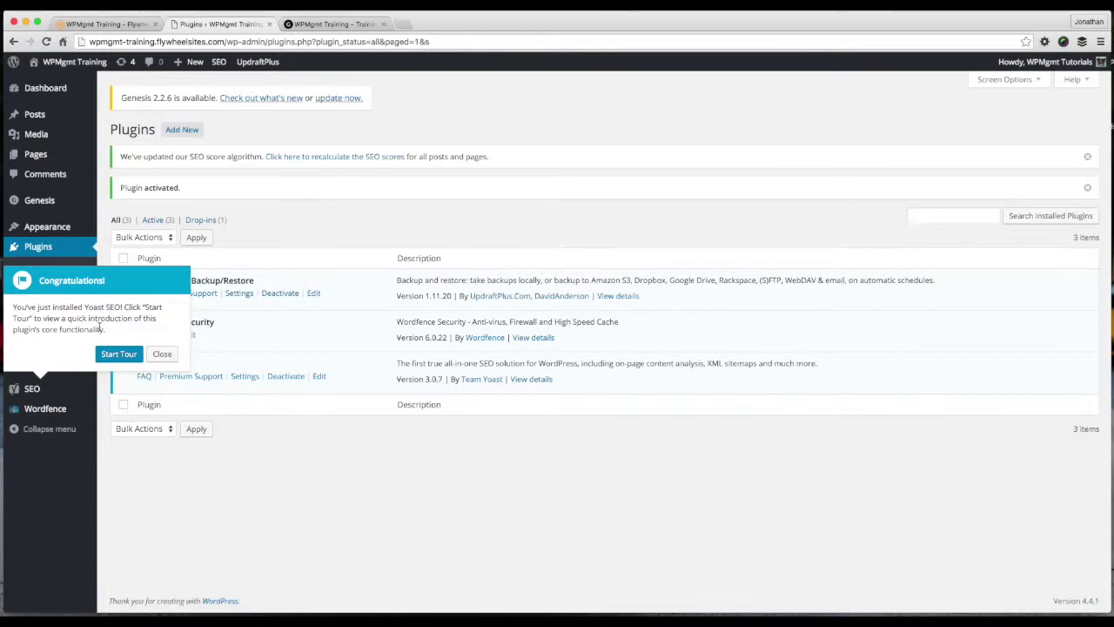
{"action": "left_click", "coordinate": [162, 353]}
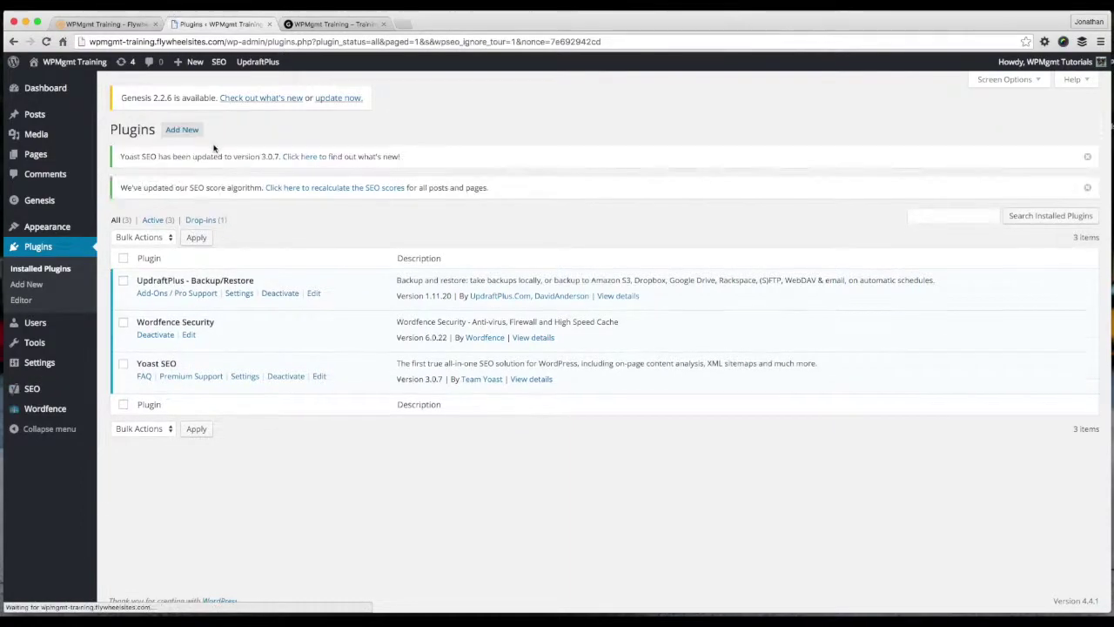
{"action": "left_click", "coordinate": [188, 137]}
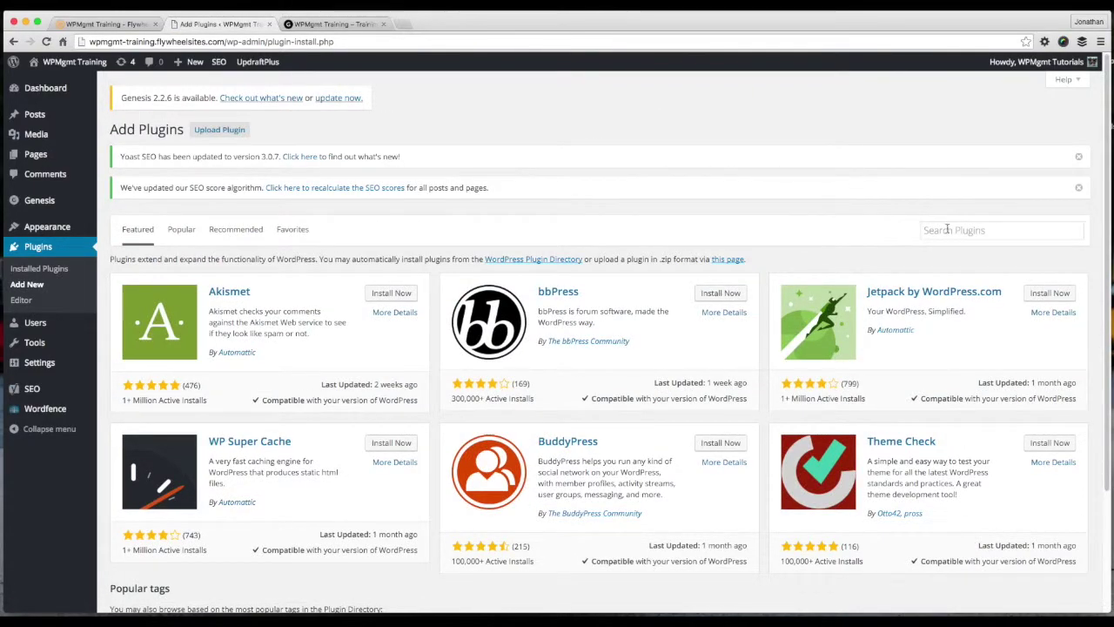
{"action": "left_click", "coordinate": [946, 229]}
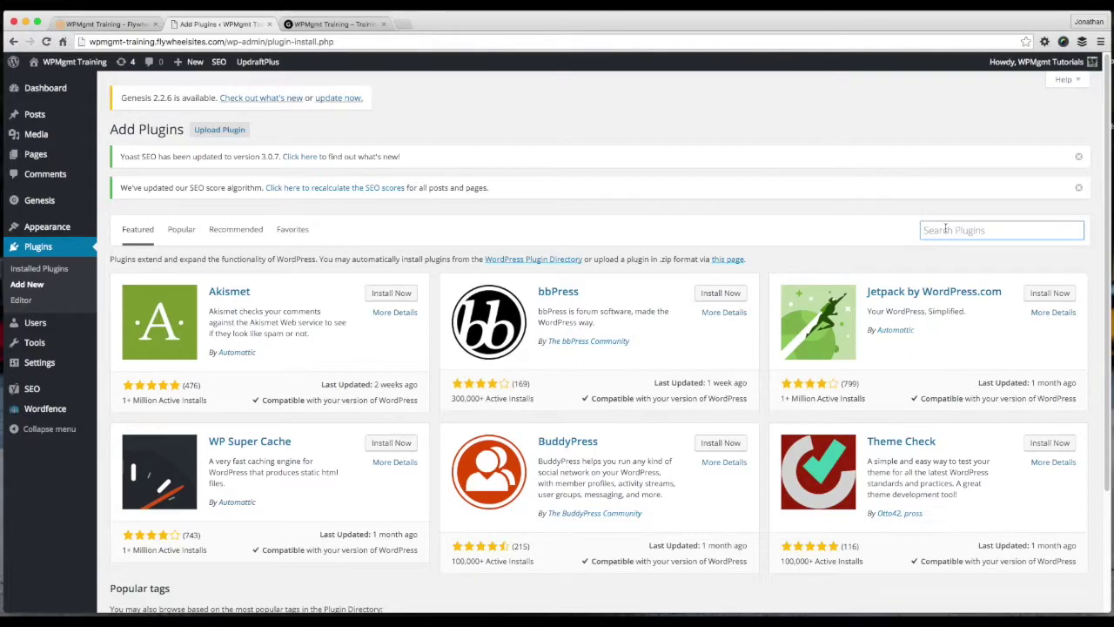
Search for 'Google Analytics by Yoast' and highlight its rating count and last update date
{"action": "type", "text": "Go"}
{"action": "type", "text": "ogle A"}
{"action": "type", "text": "nalytic"}
{"action": "type", "text": "s by Yoast"}
{"action": "key", "text": "Return"}
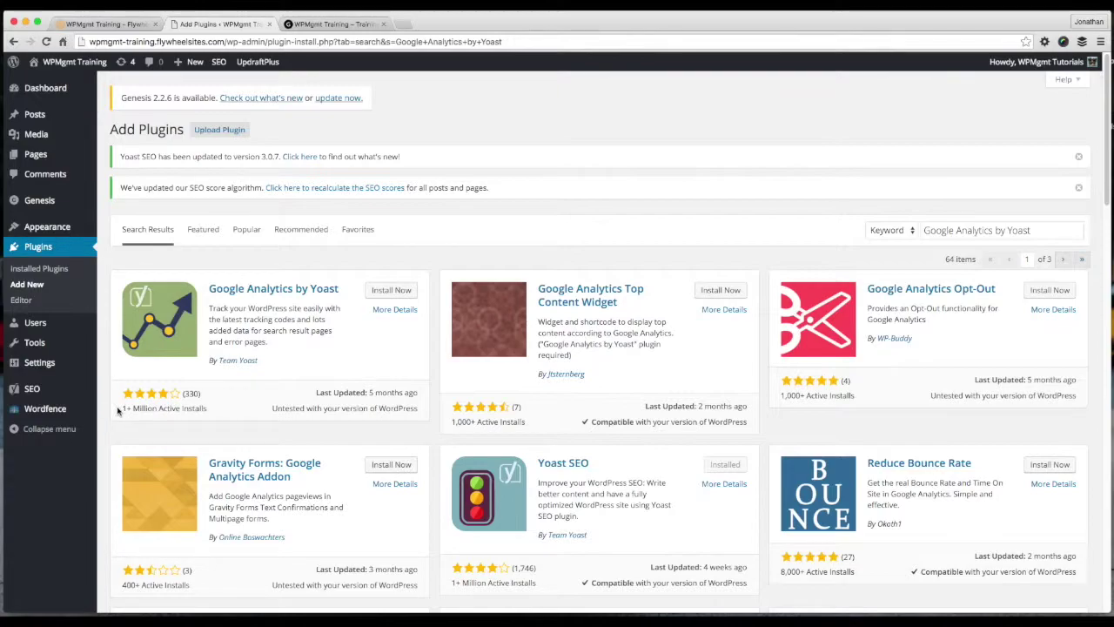
{"action": "left_click_drag", "start_coordinate": [211, 413], "coordinate": [130, 393]}
{"action": "left_click", "coordinate": [211, 413]}
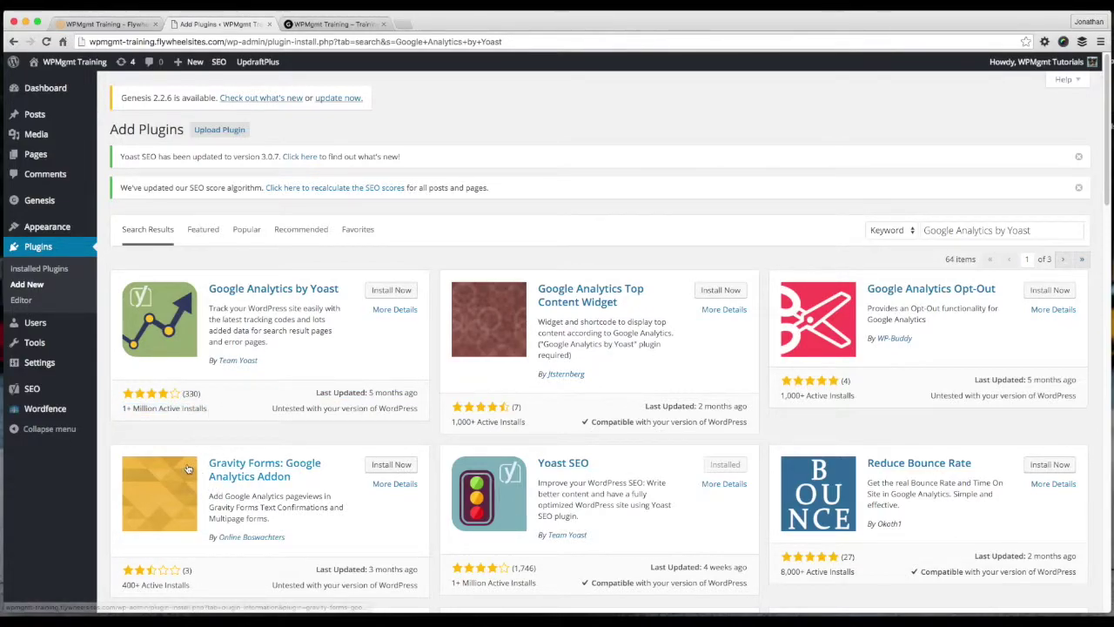
{"action": "left_click_drag", "start_coordinate": [124, 412], "coordinate": [212, 406]}
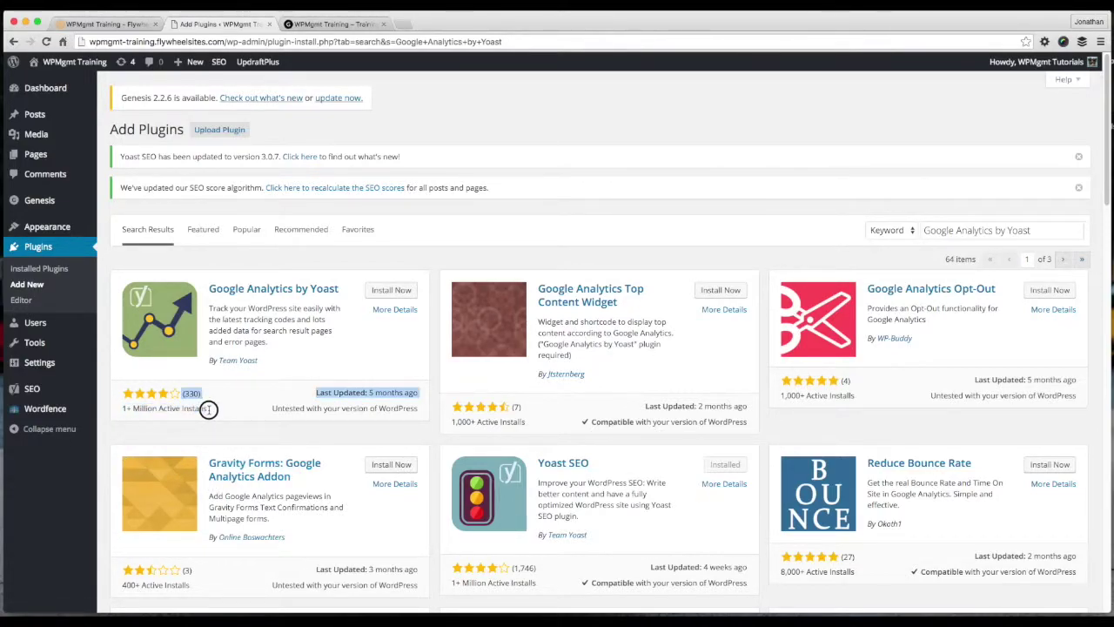
Install and activate Google Analytics by Yoast, then return to Add Plugins
{"action": "left_click", "coordinate": [262, 419]}
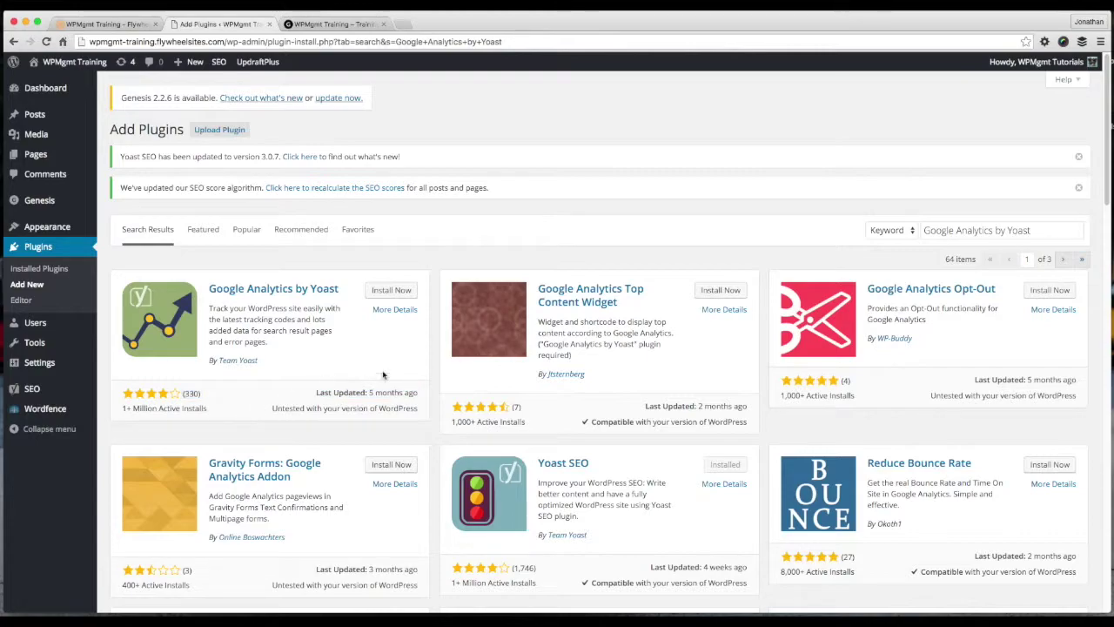
{"action": "left_click", "coordinate": [391, 290]}
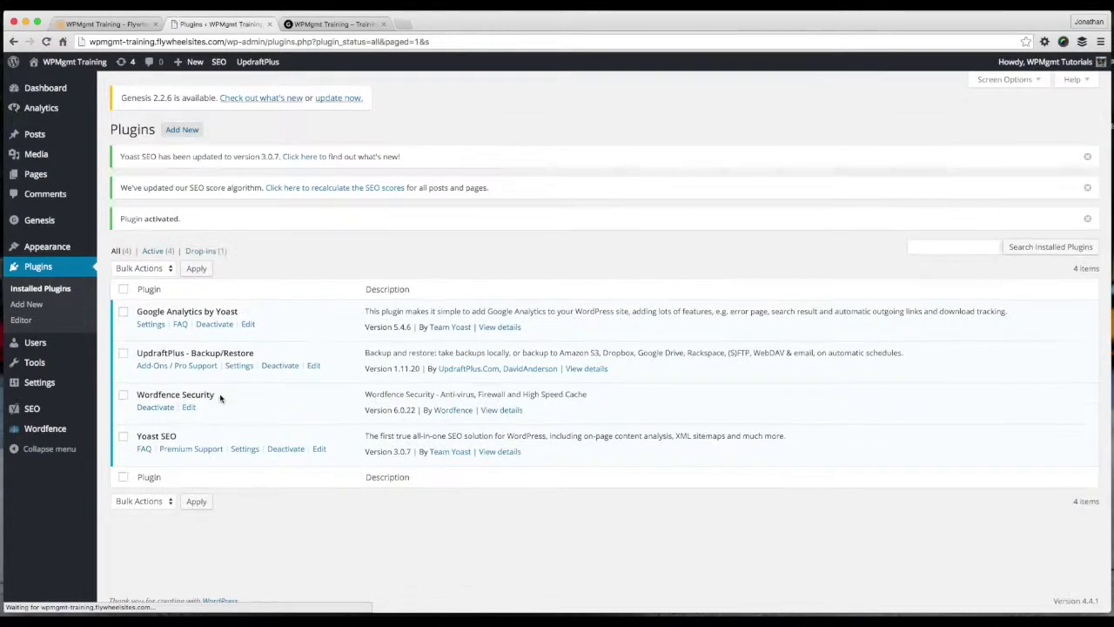
{"action": "left_click", "coordinate": [198, 131]}
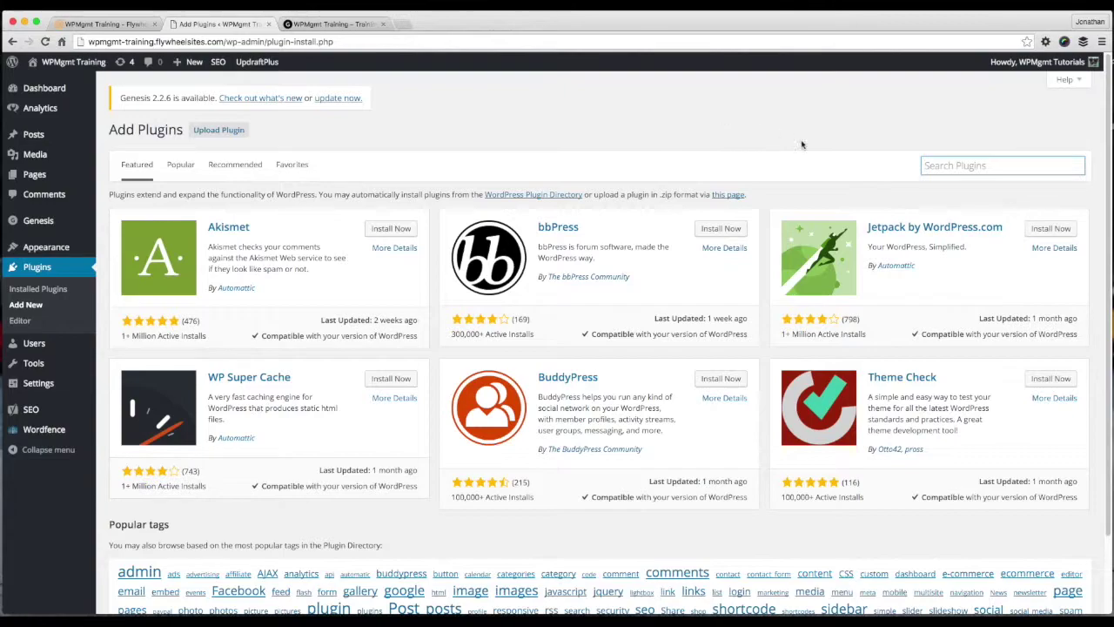
Search for 'Ninja Forms', then install and activate it to reach its welcome page
{"action": "left_click", "coordinate": [926, 166]}
{"action": "type", "text": "Ninja F"}
{"action": "type", "text": "orms"}
{"action": "key", "text": "Return"}
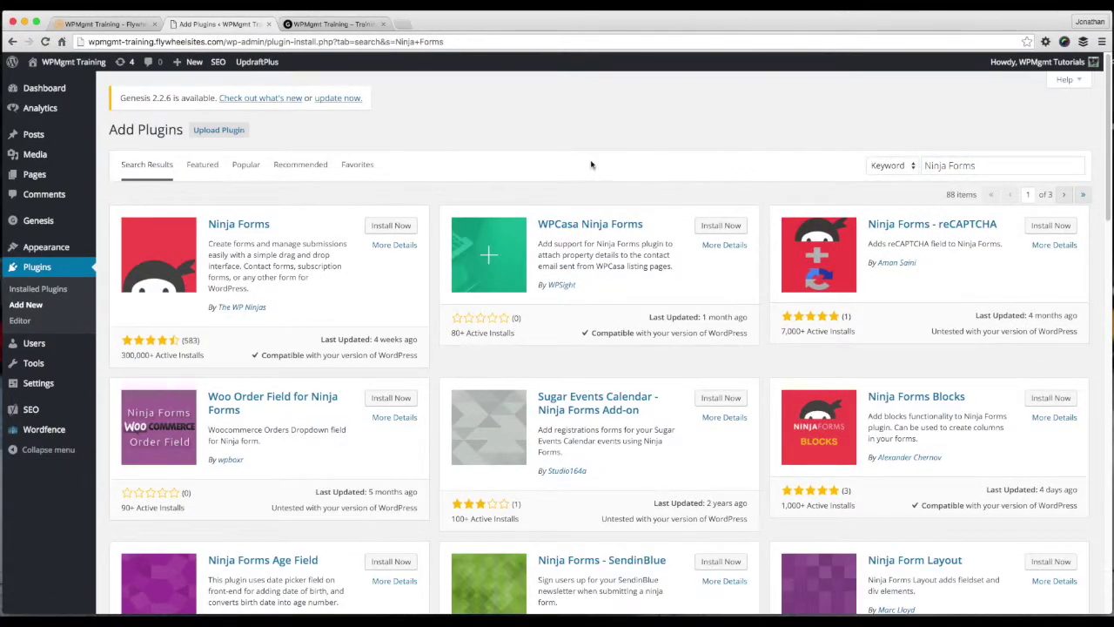
{"action": "left_click", "coordinate": [402, 228]}
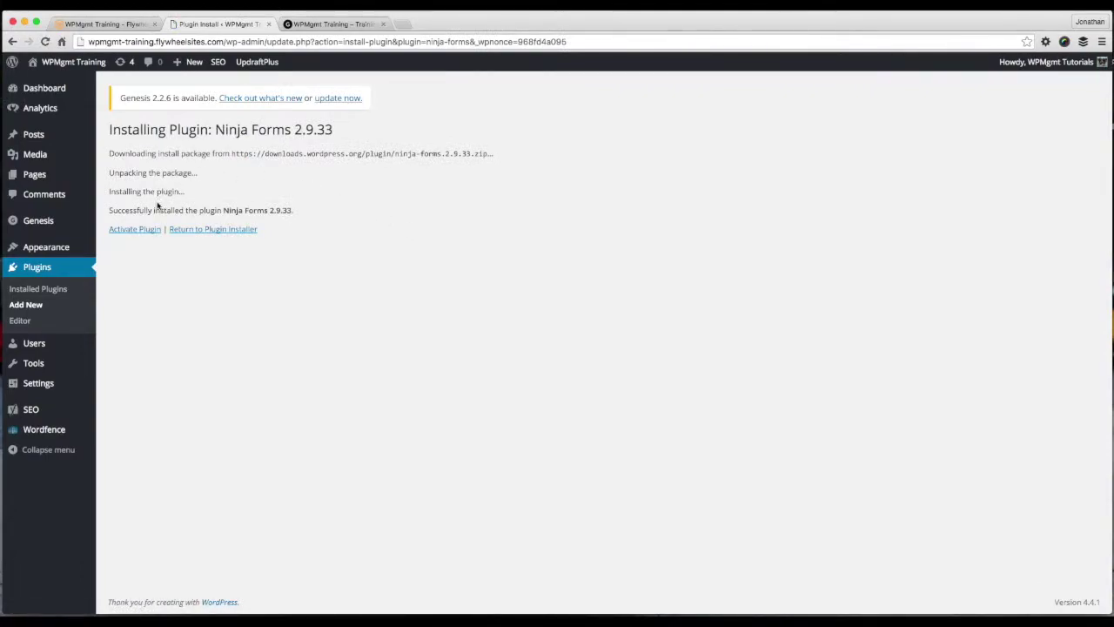
{"action": "left_click", "coordinate": [146, 230]}
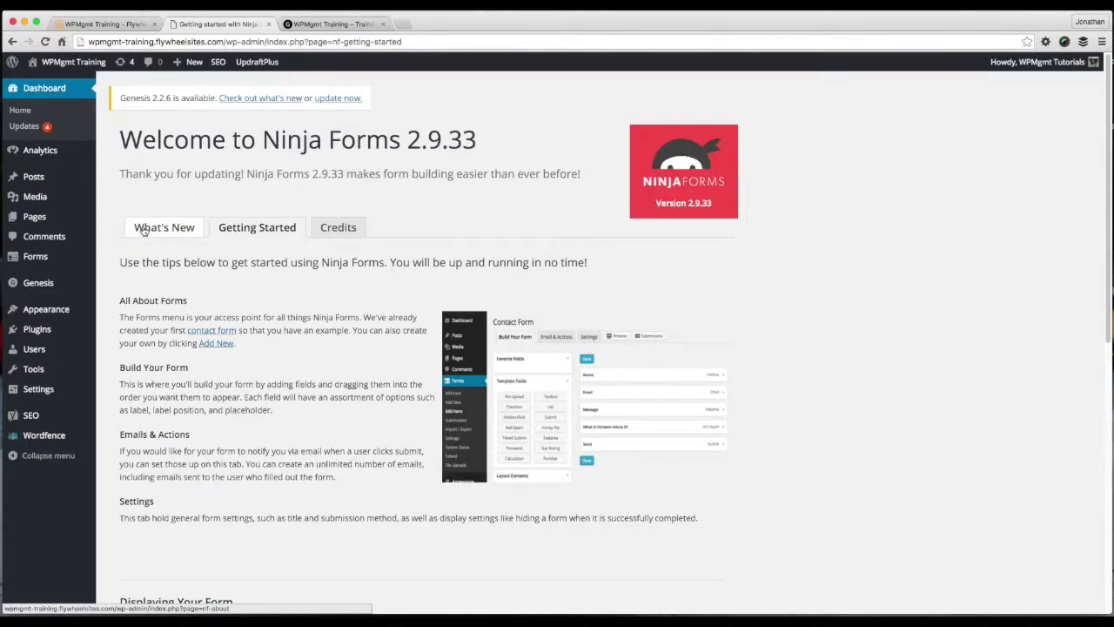
{"action": "mouse_move", "coordinate": [35, 256]}
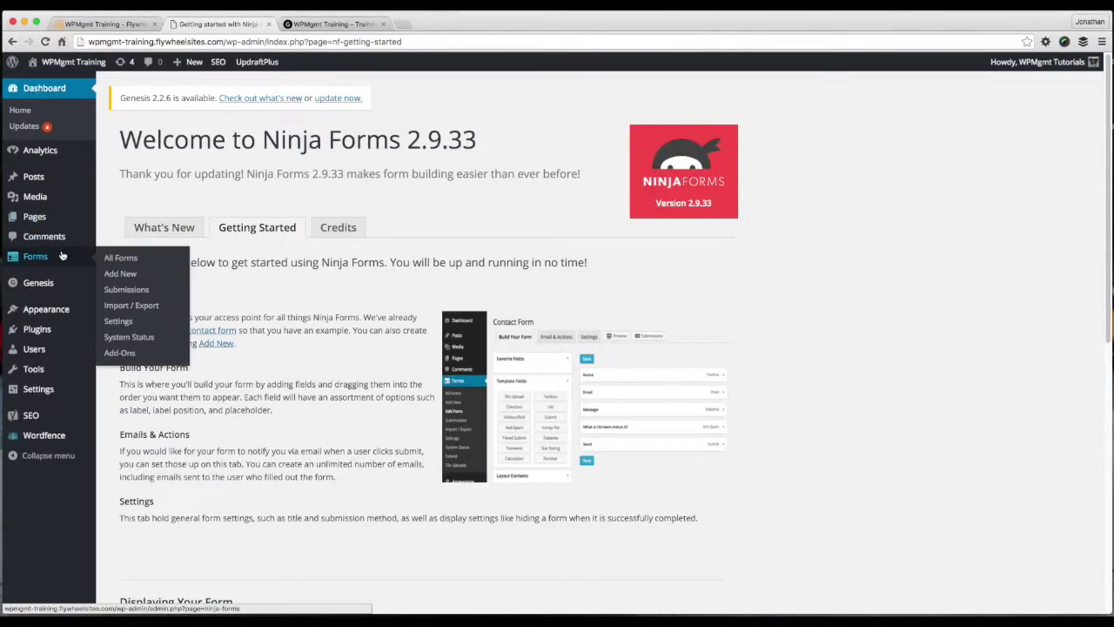
Open Plugins > Installed Plugins to list the five active plugins
{"action": "left_click", "coordinate": [110, 333]}
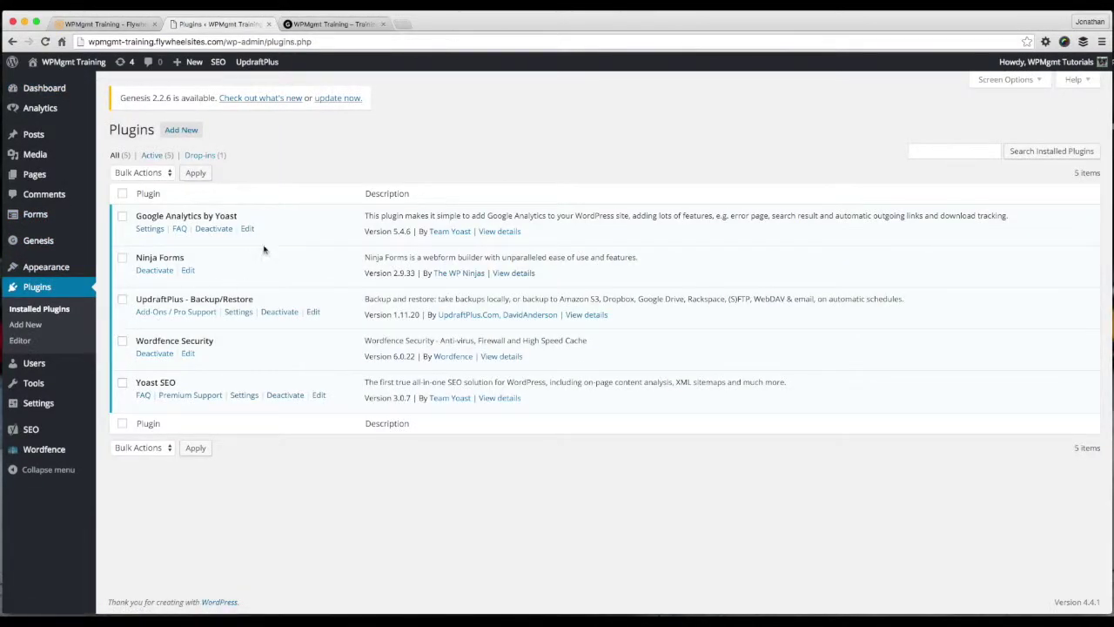